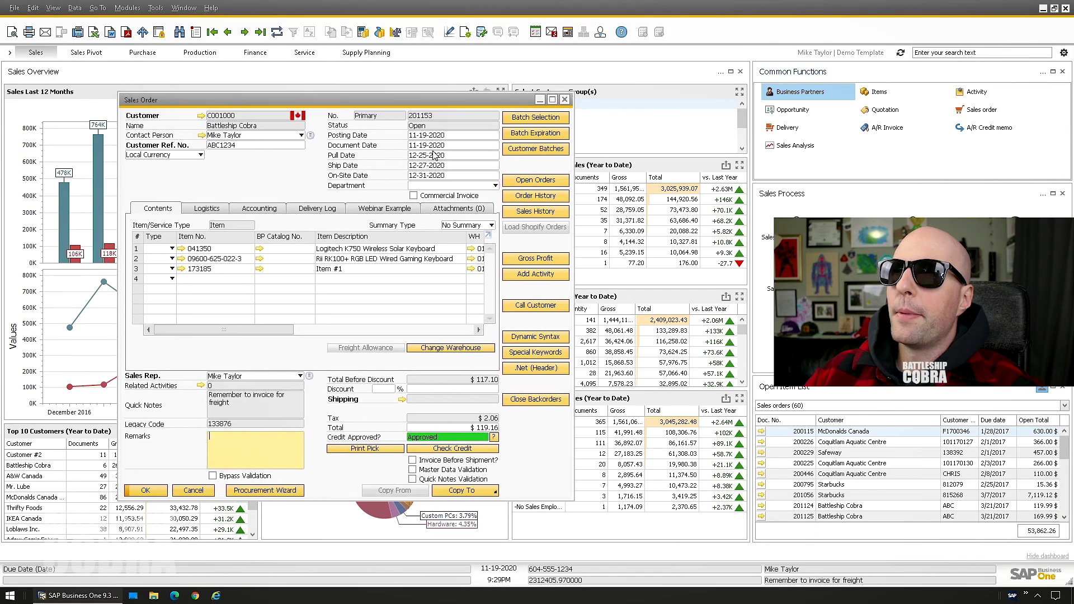
Move focus from Posting Date to the Pull Date field on the Sales Order.
left_click(435, 146)
left_click(436, 165)
left_click(435, 135)
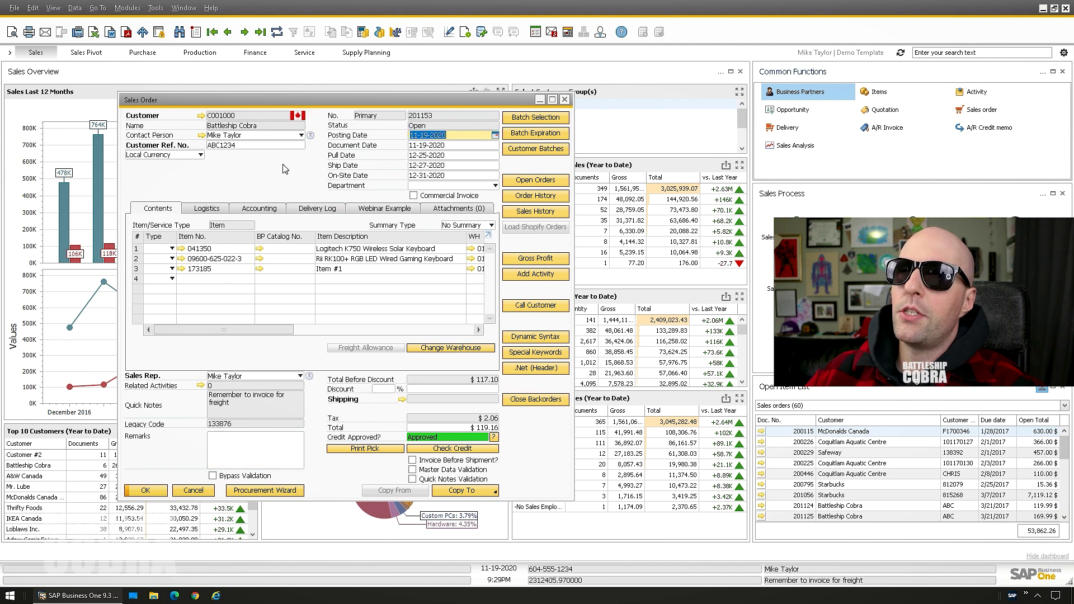
key("Tab")
key("Tab")
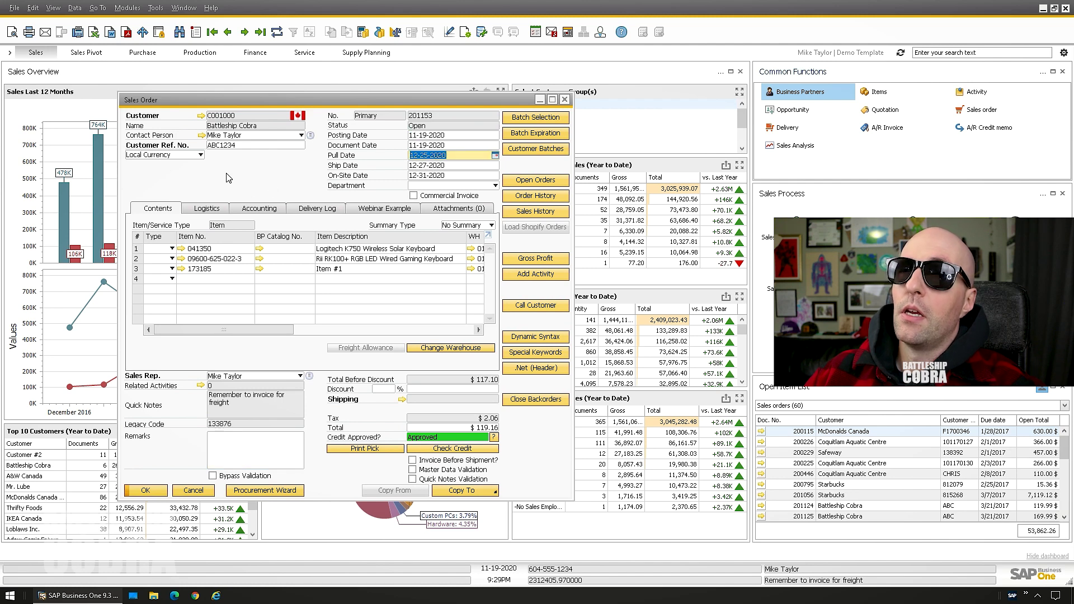
Open the Item Placement Tool configuration for the Sales Order via B1 Usability Package.
right_click(277, 172)
mouse_move(326, 178)
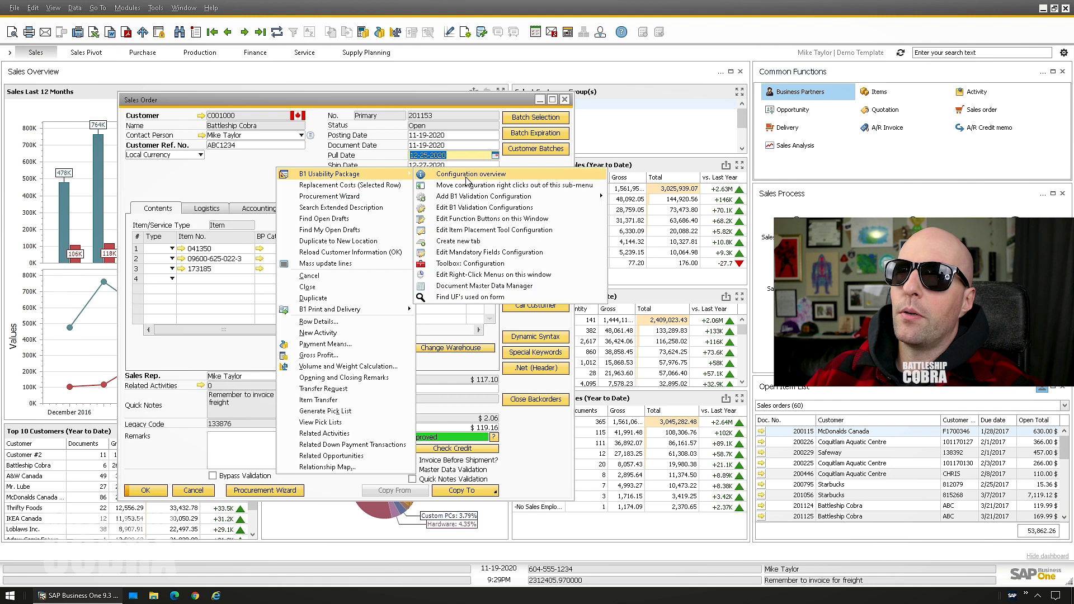
left_click(458, 231)
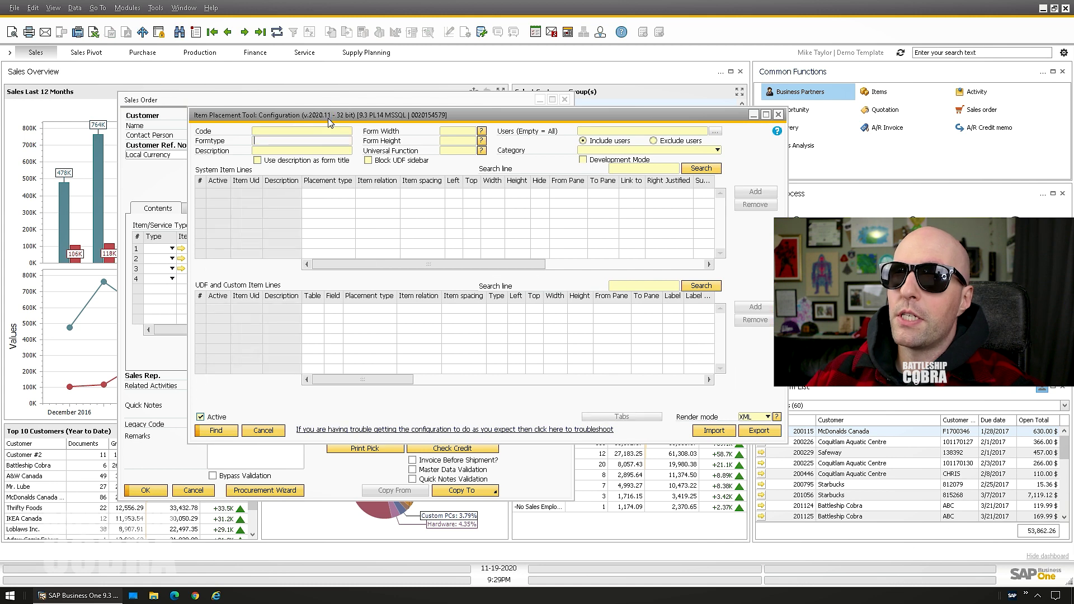
left_click_drag(329, 118, 204, 185)
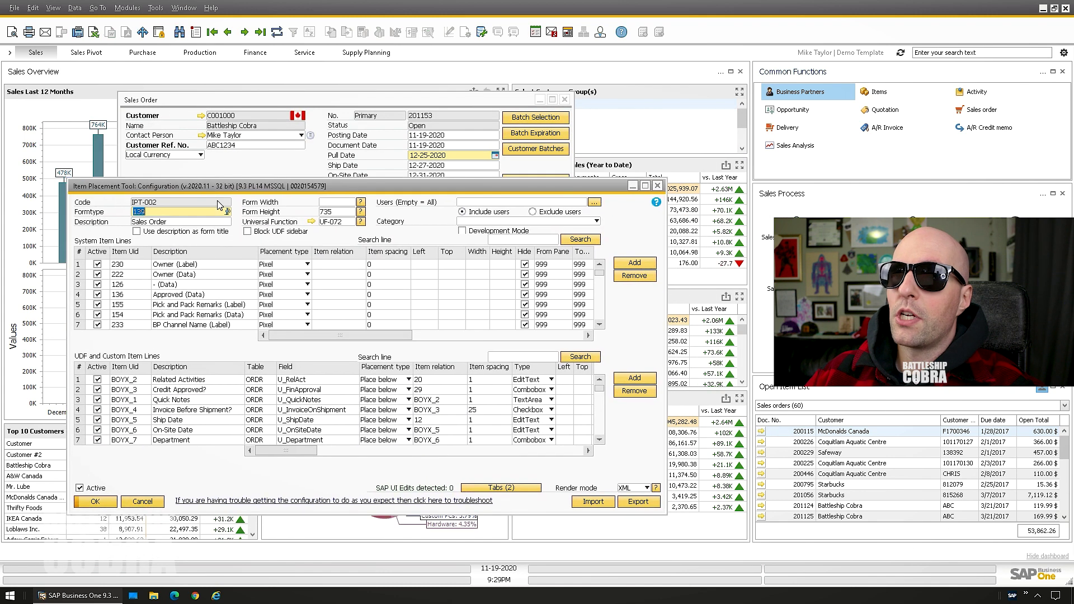
left_click(280, 174)
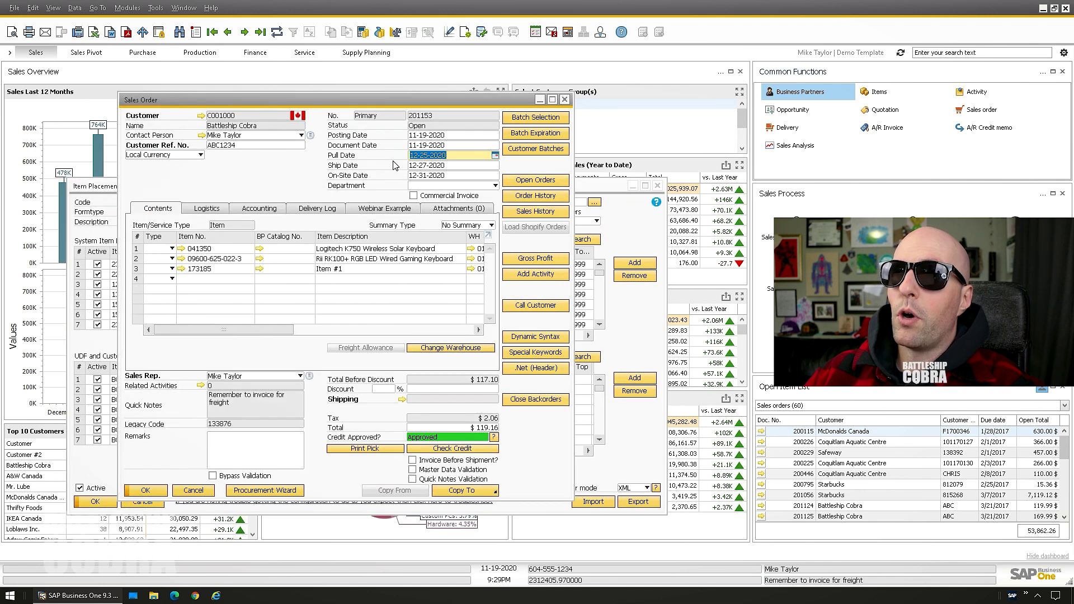
left_click(53, 8)
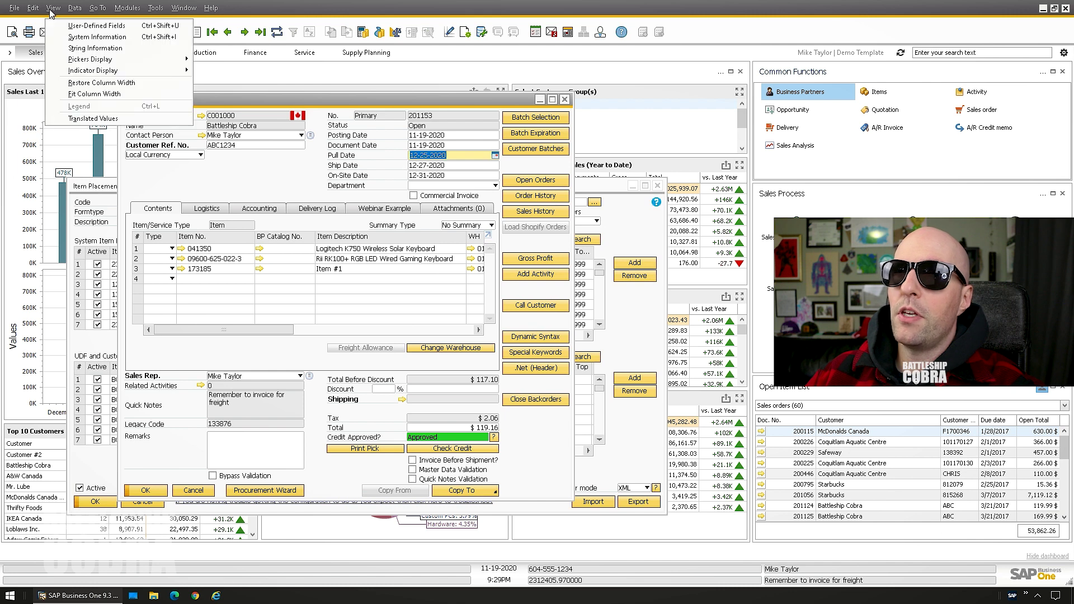
left_click(85, 39)
mouse_move(395, 205)
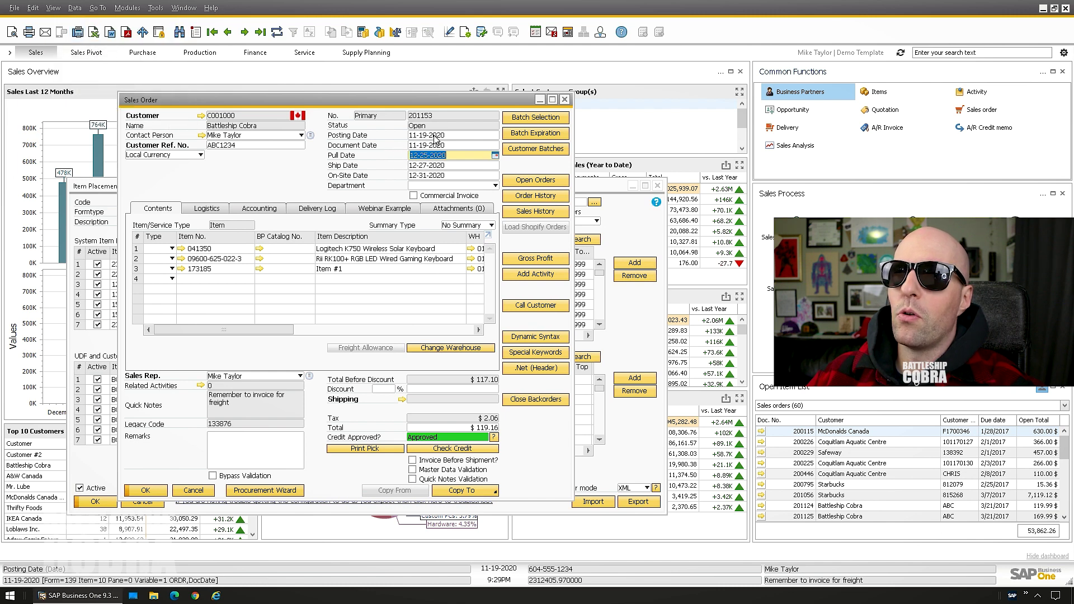
mouse_move(421, 155)
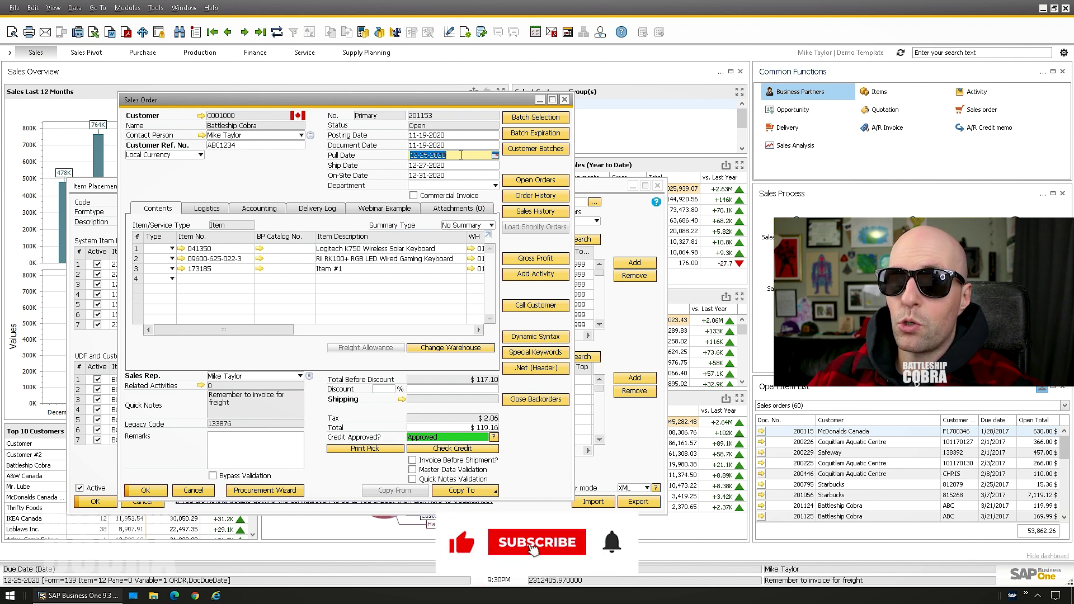
left_click(91, 192)
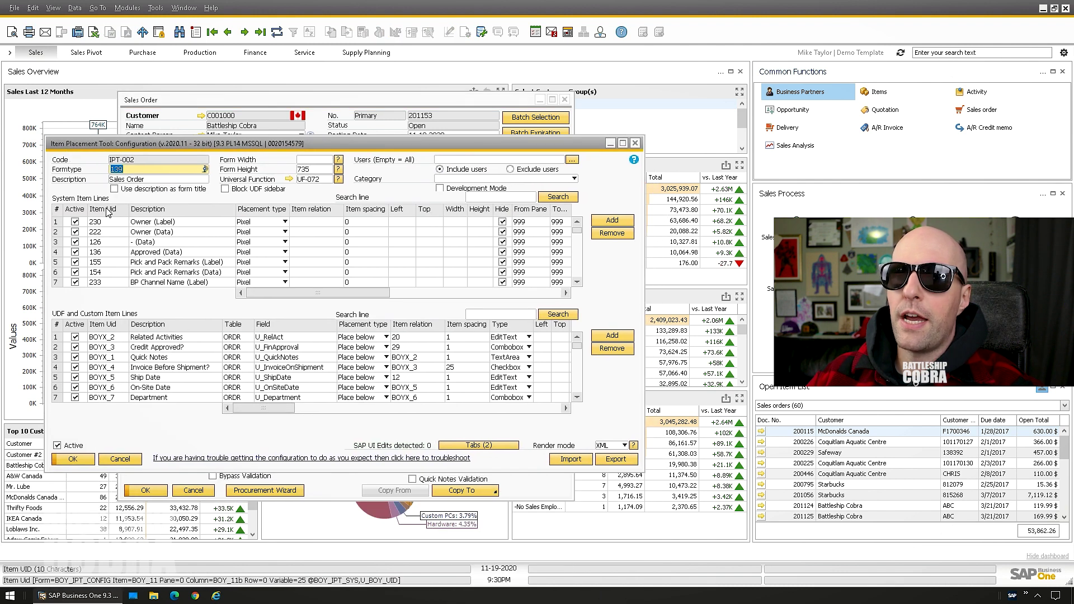
Give row 20 Pull Date (Data) a magenta back colour (16744703) and update the configuration.
scroll(120, 250, "down", 2)
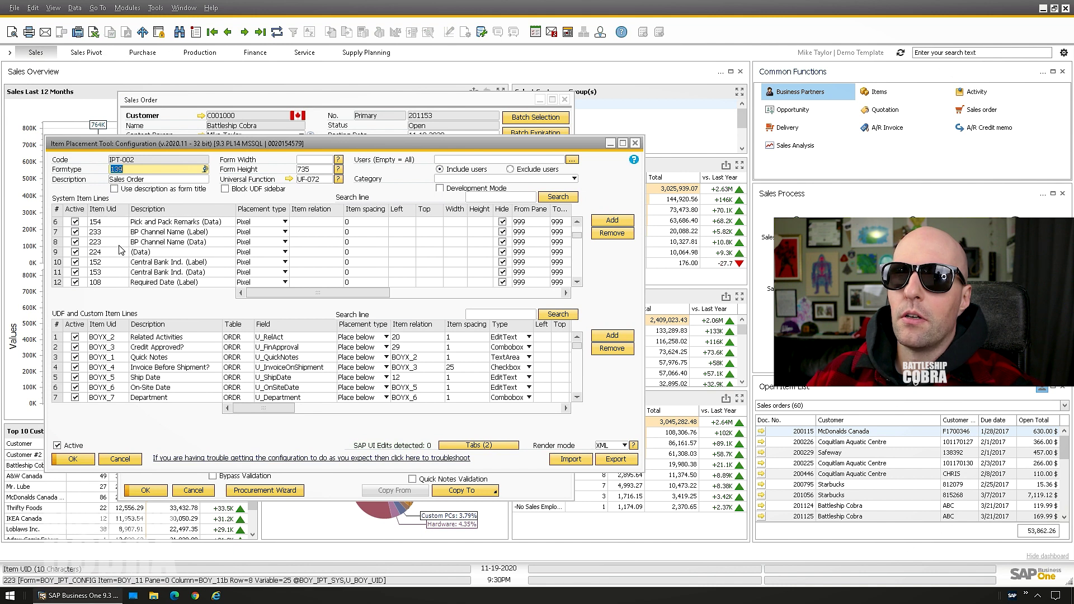
scroll(120, 249, "down", 7)
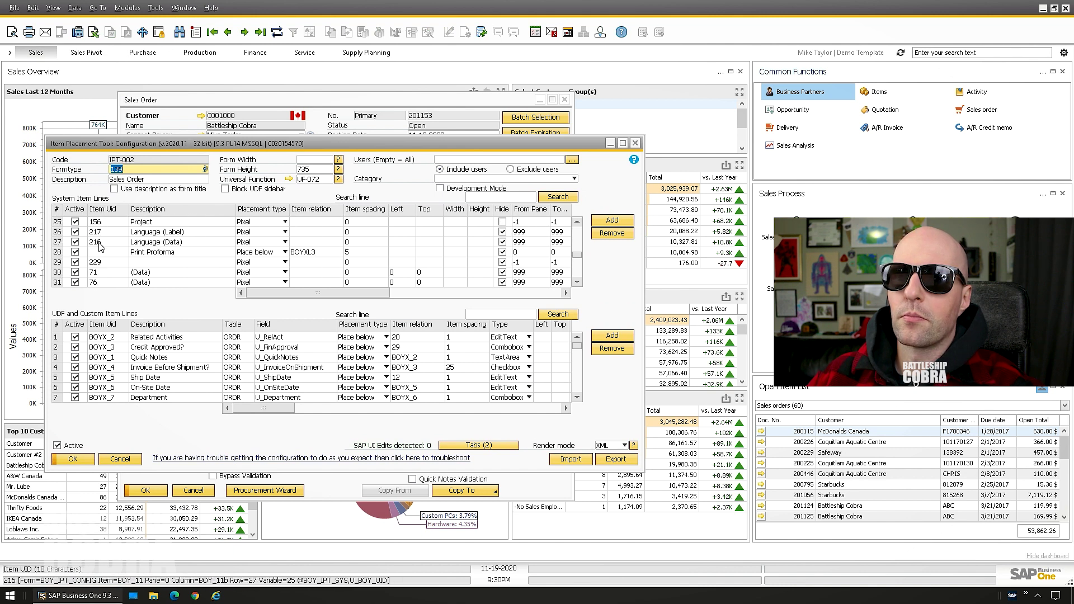
scroll(102, 248, "up", 3)
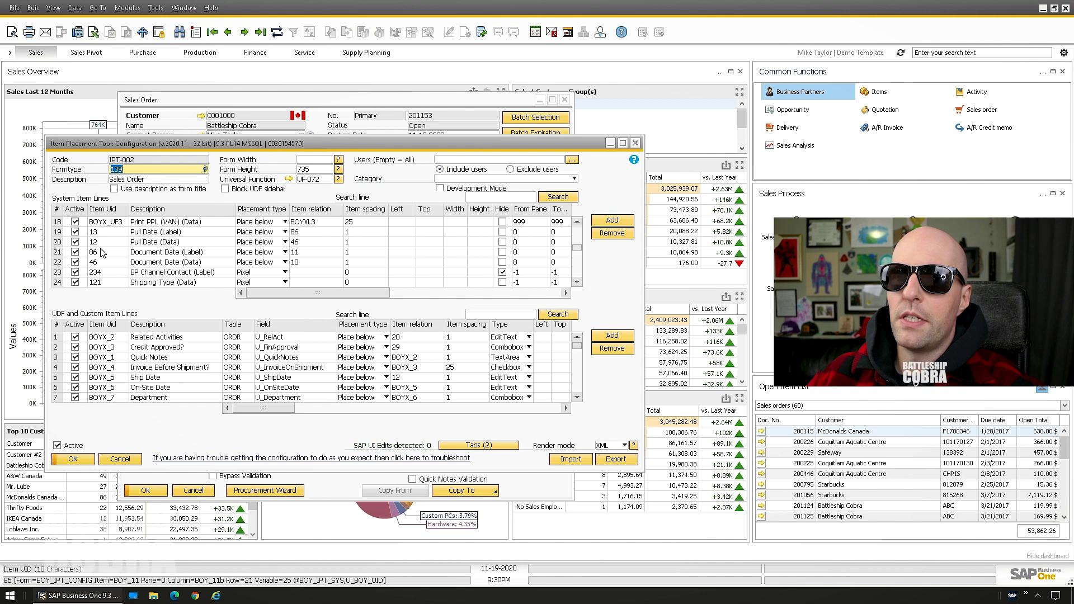
left_click(58, 242)
left_click_drag(184, 149, 194, 178)
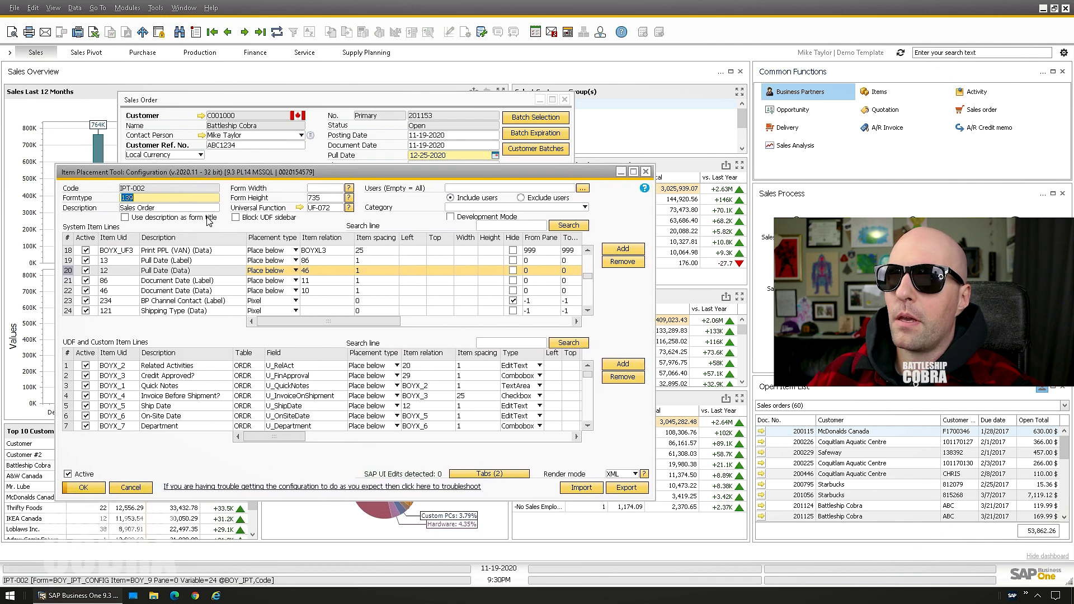
left_click_drag(313, 331, 462, 330)
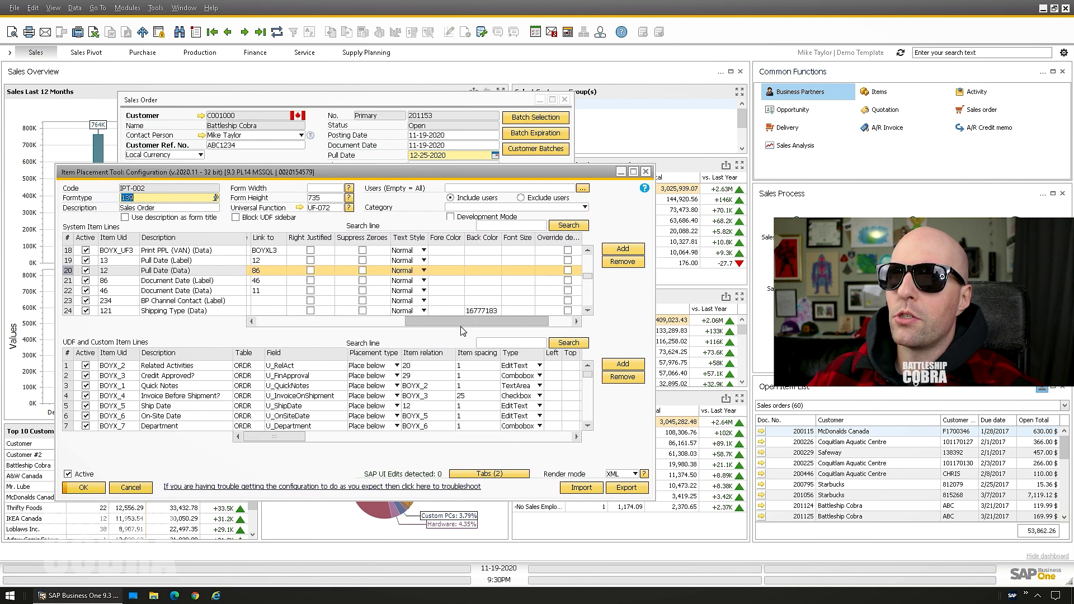
double_click(478, 275)
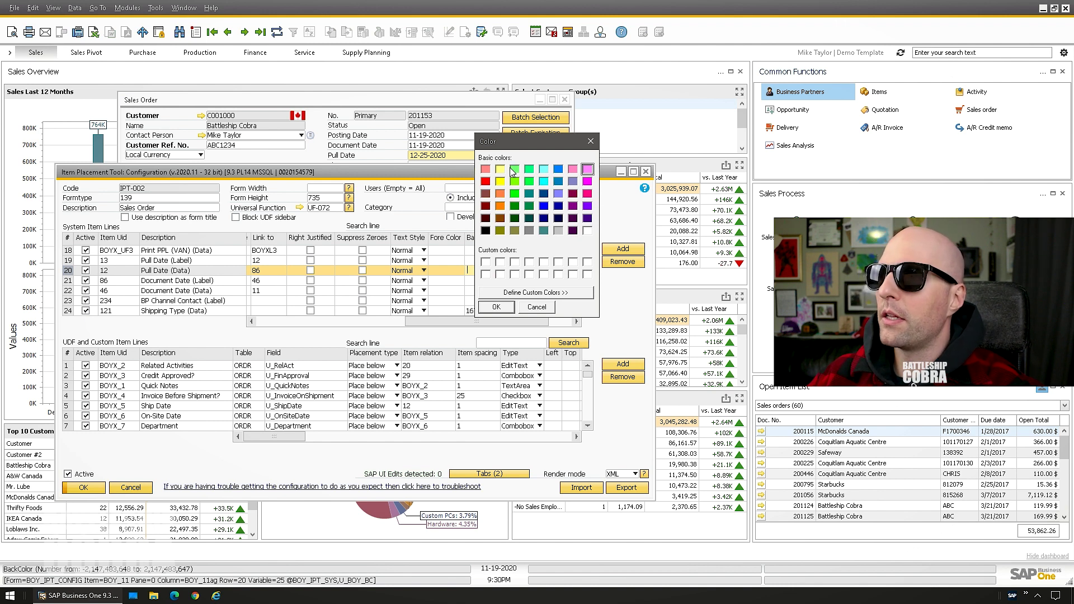
left_click(497, 307)
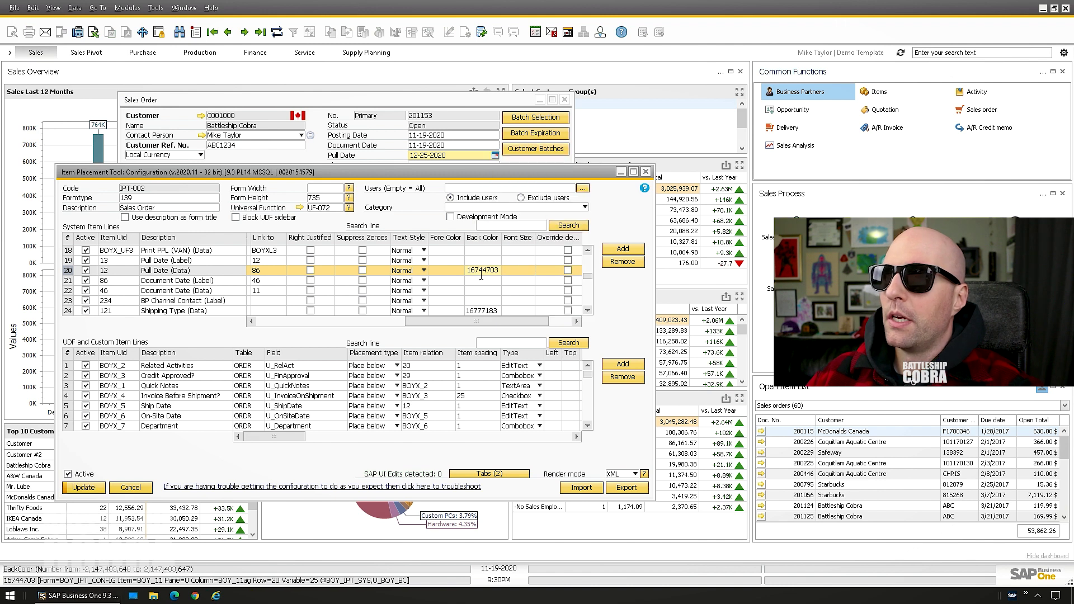
left_click(84, 487)
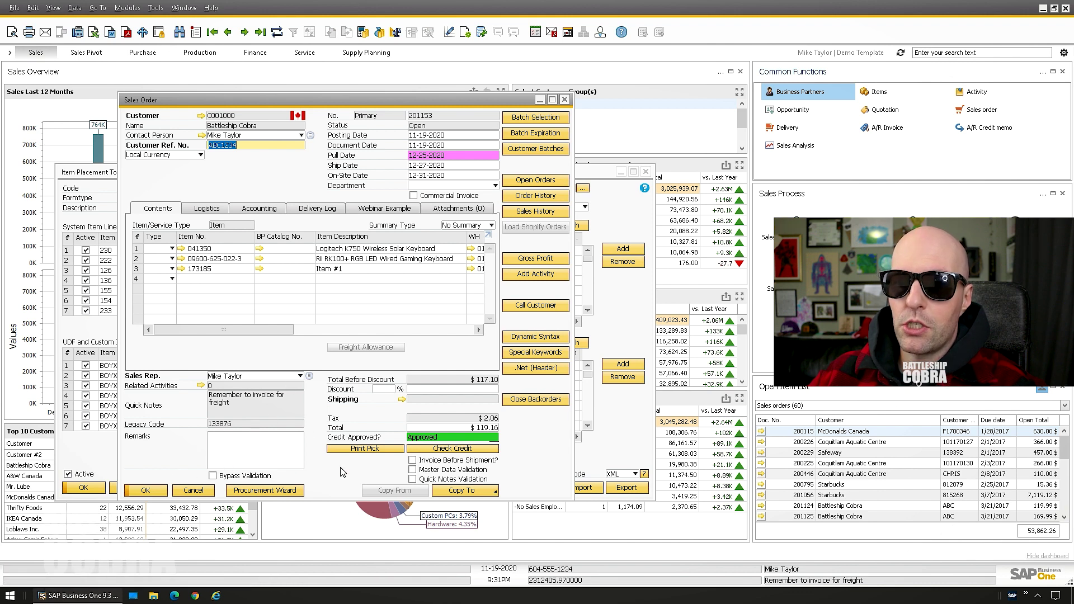
left_click(243, 454)
Add a System Item line for the Remarks field (Uid 16) described 'Remark'.
right_click(243, 452)
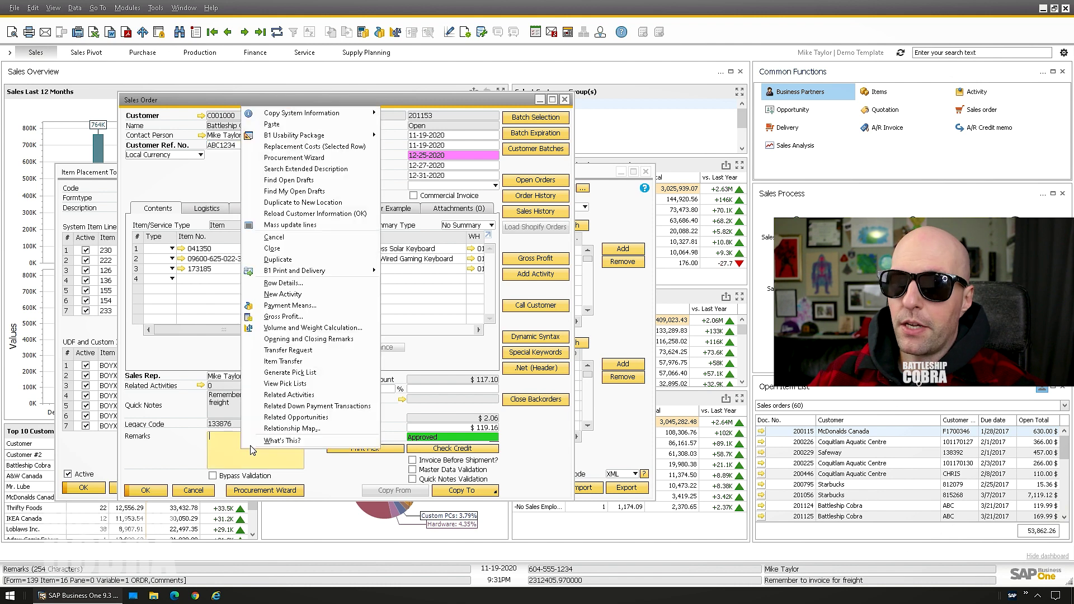
mouse_move(317, 116)
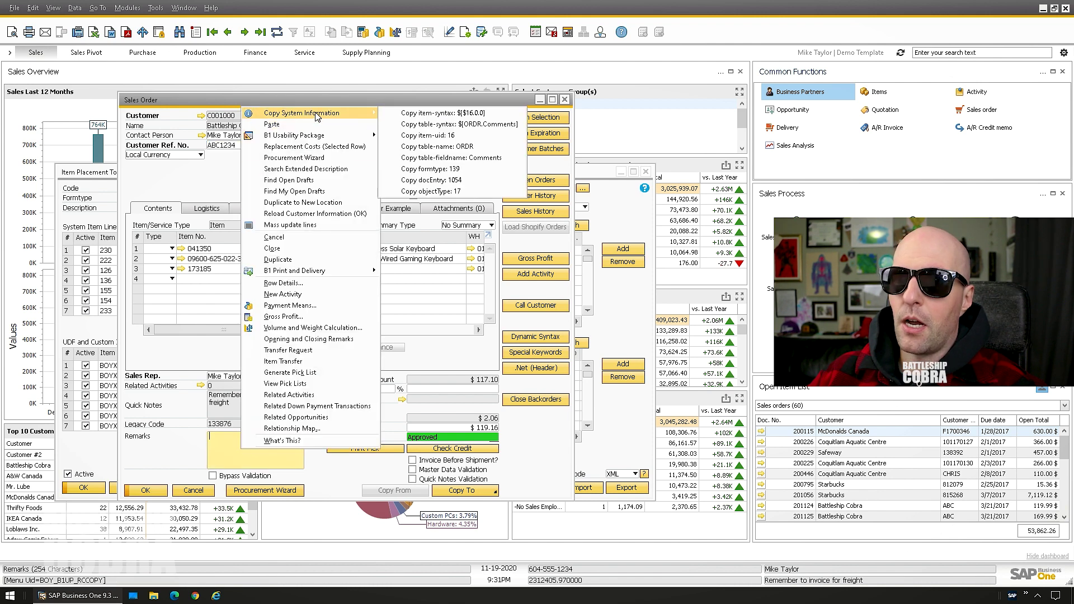
left_click(439, 137)
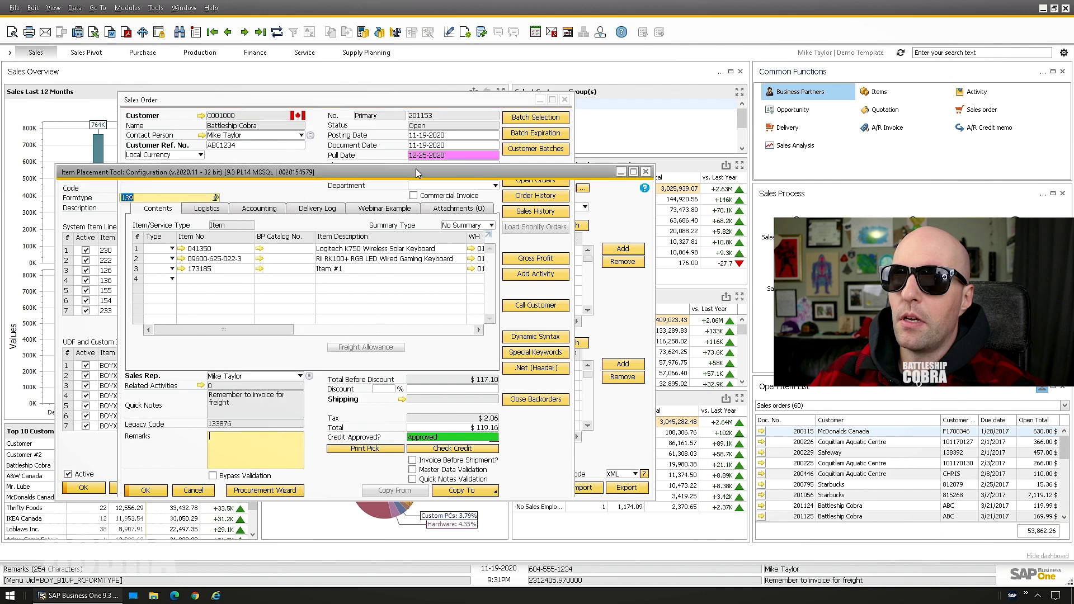
scroll(585, 306, "down", 7)
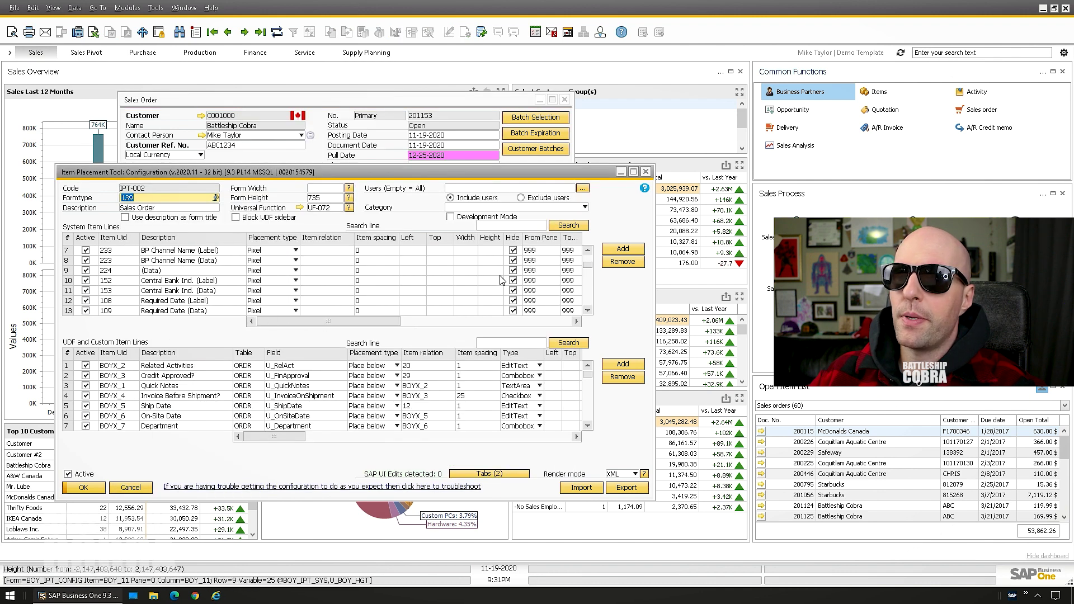
scroll(584, 307, "down", 8)
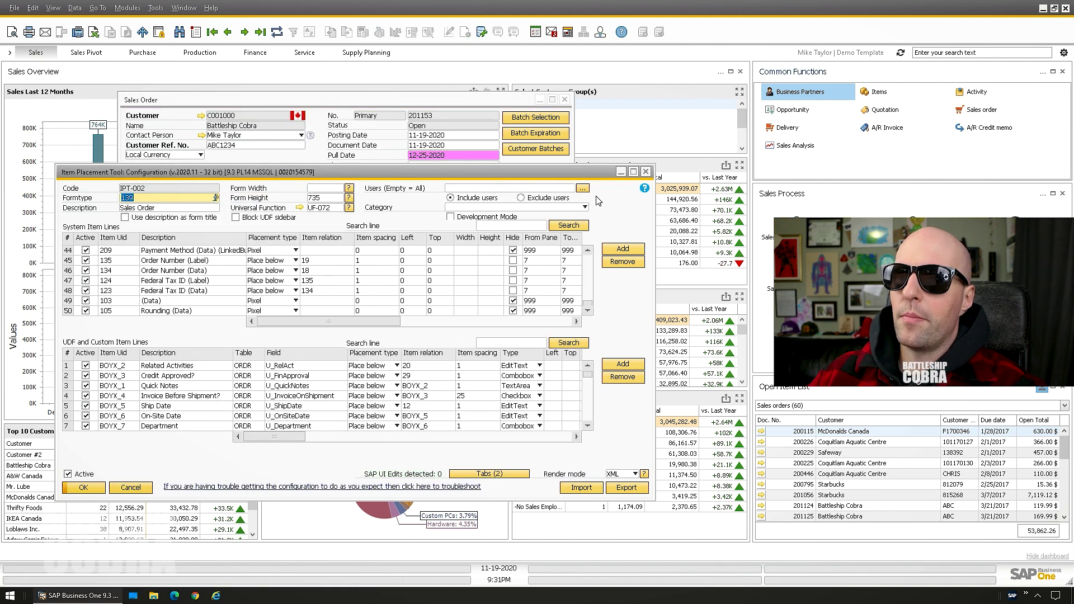
left_click(625, 250)
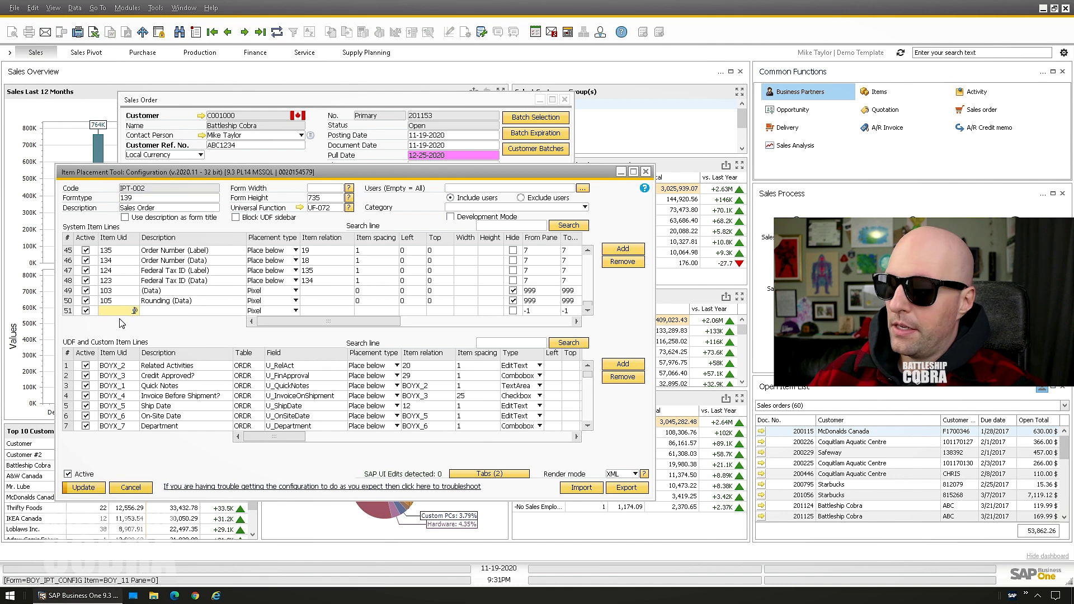
key("Tab")
type("Re")
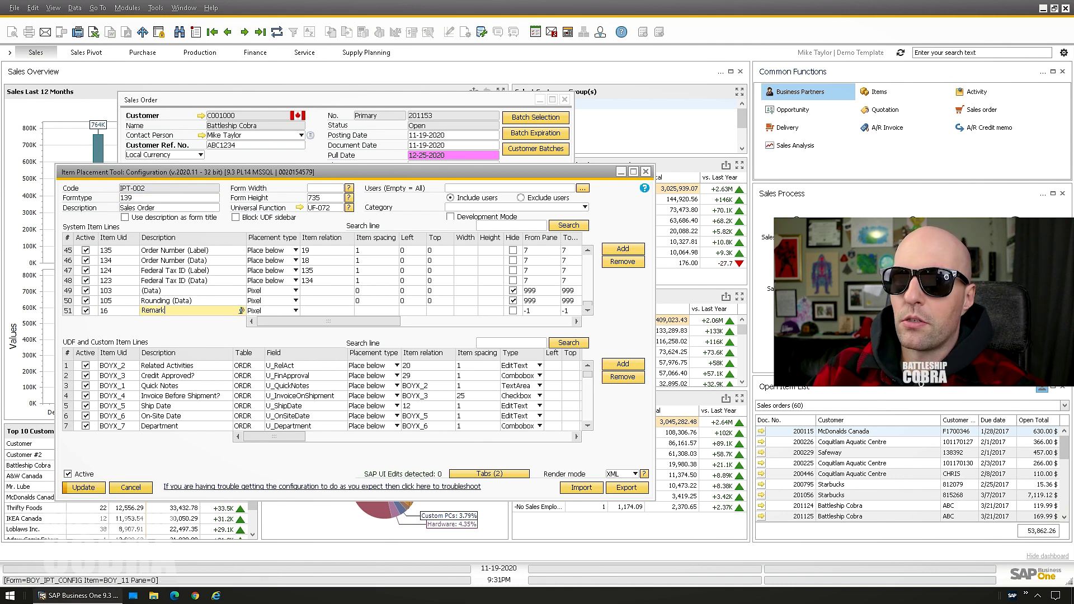
type("mark")
Set the Remarks line's back colour to light yellow (8454143) and update the configuration.
left_click_drag(323, 321, 480, 314)
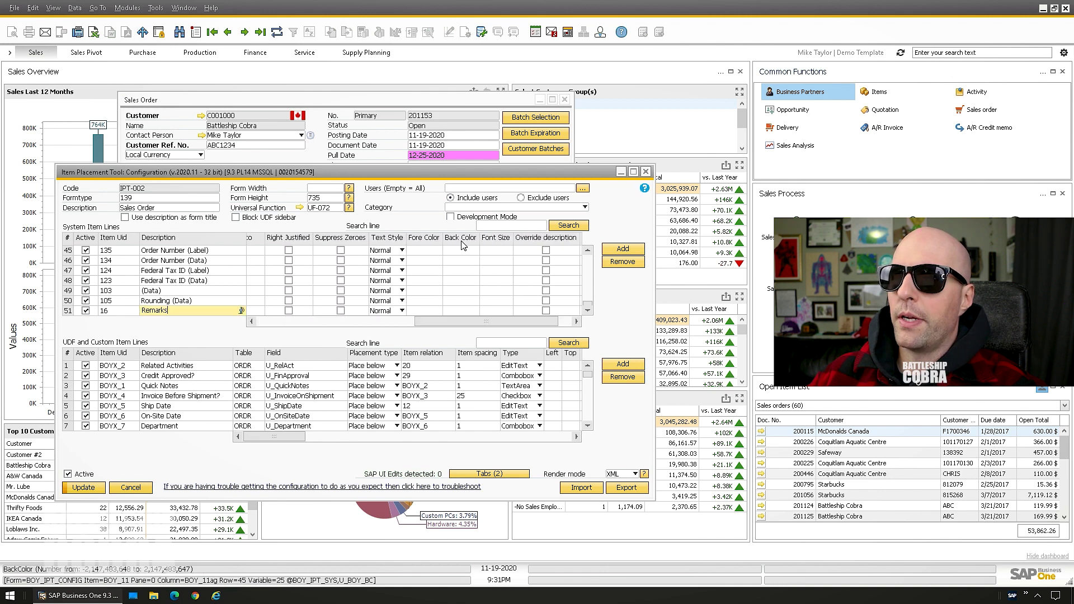
left_click(459, 311)
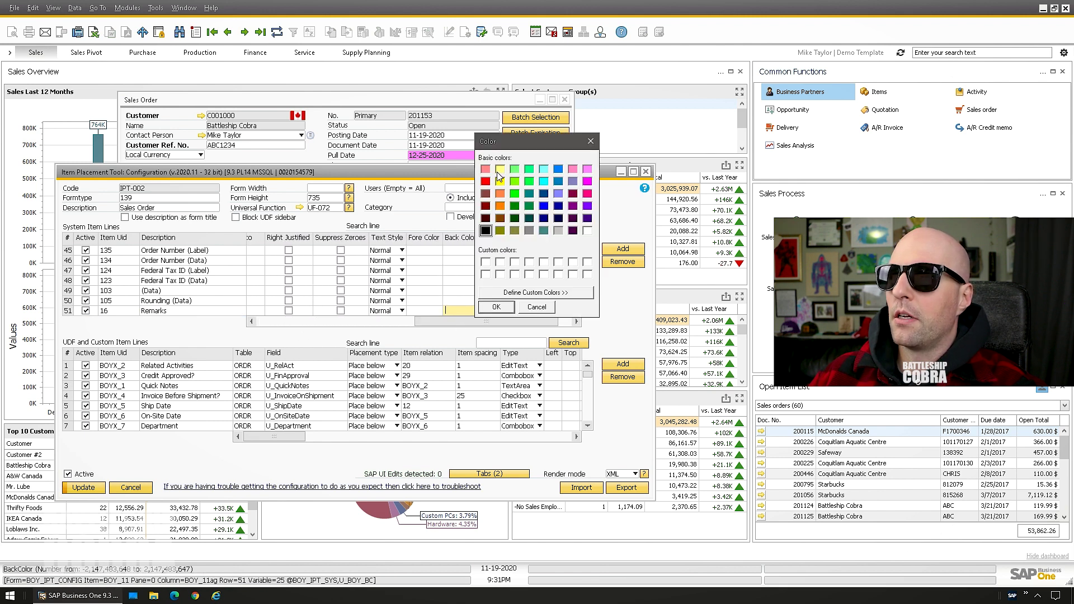
left_click(494, 309)
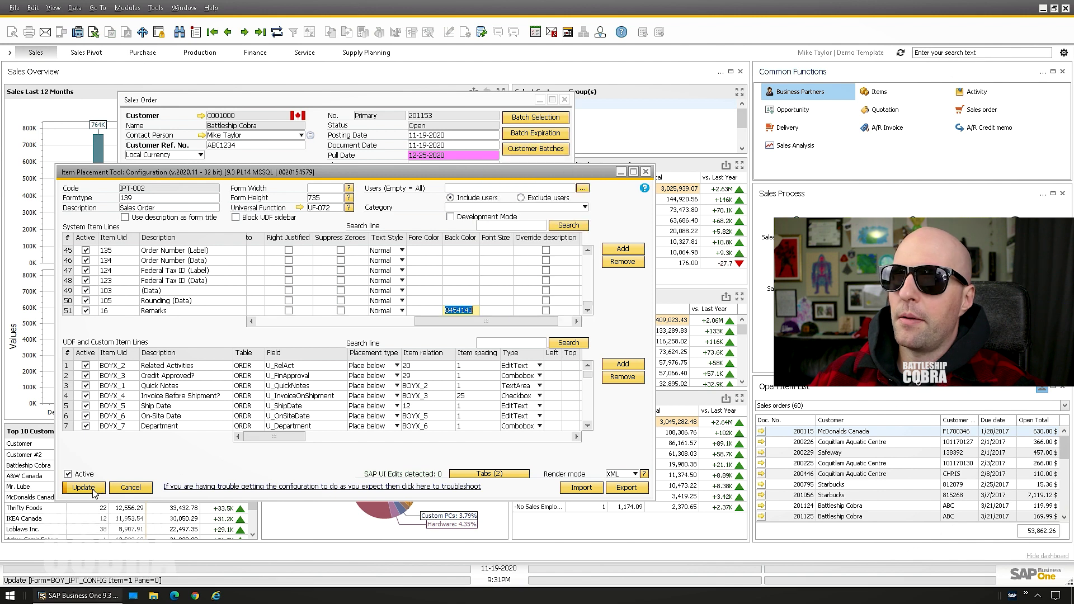
left_click(84, 488)
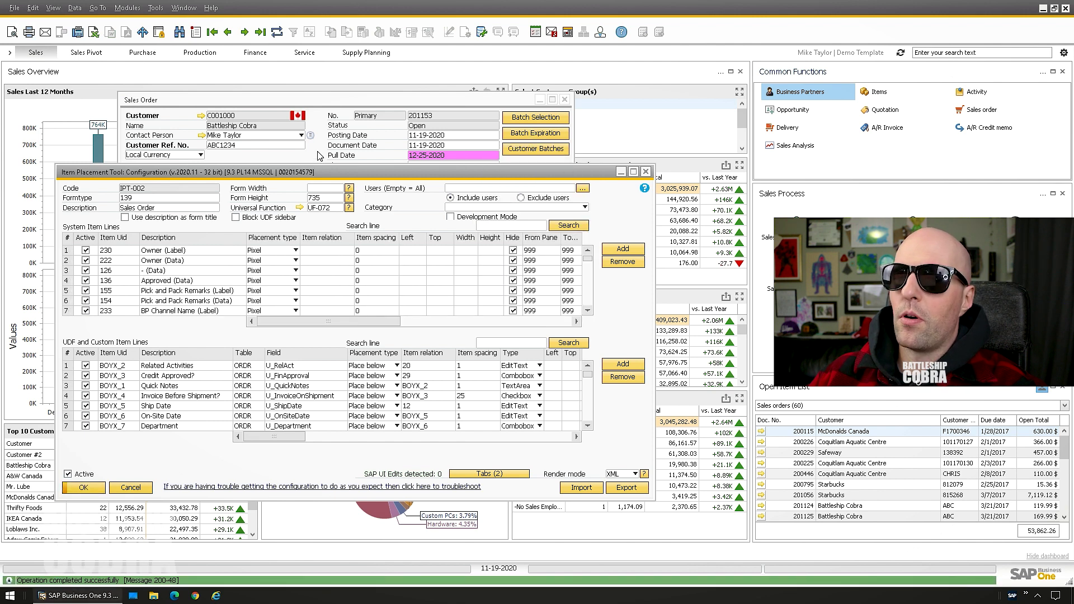
left_click(317, 152)
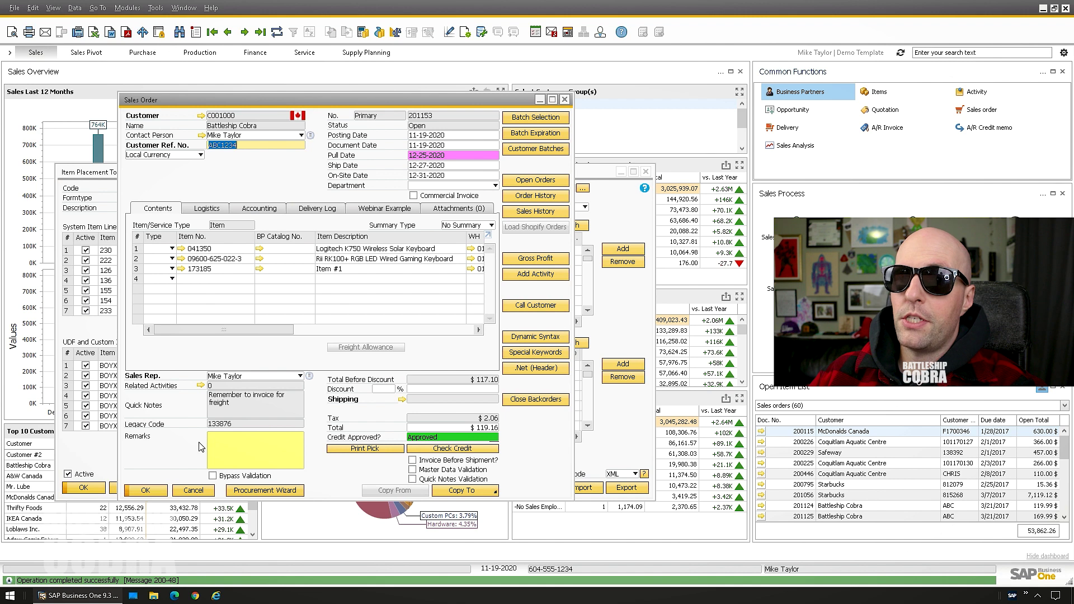
left_click(458, 144)
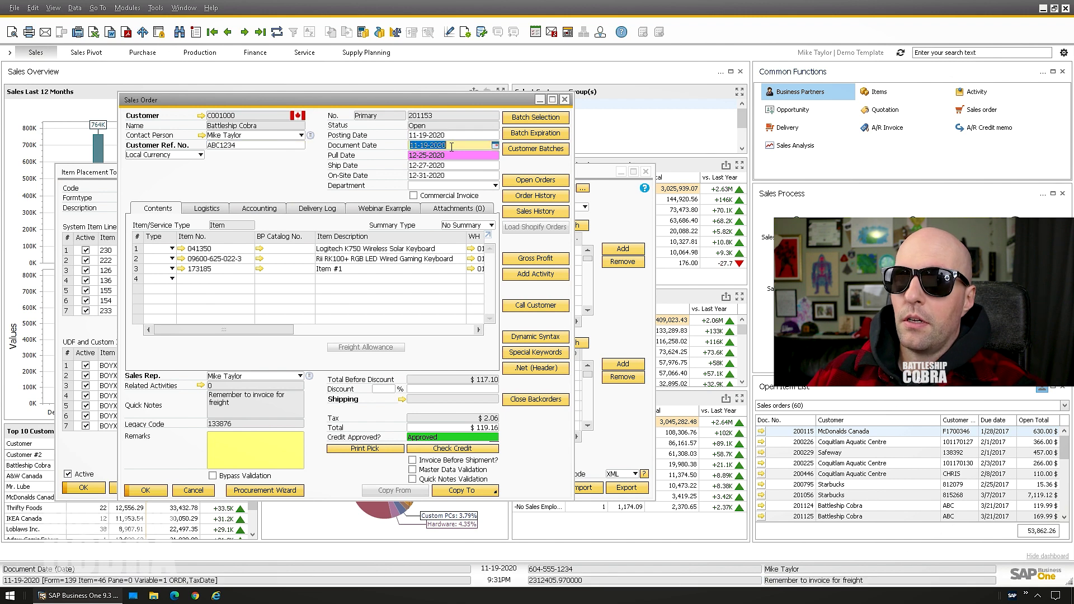
left_click(231, 451)
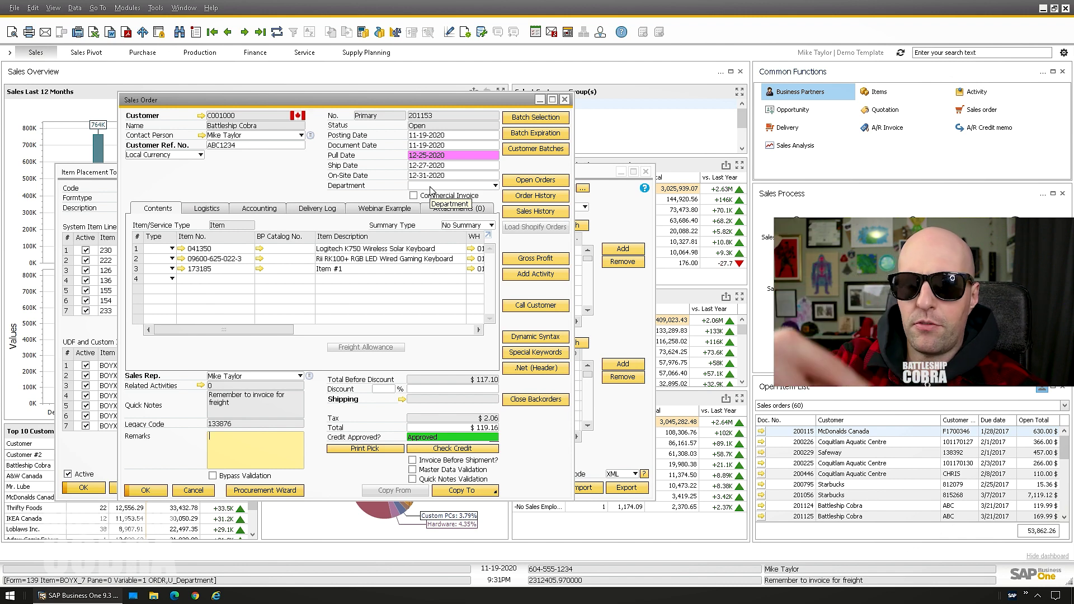
left_click(87, 173)
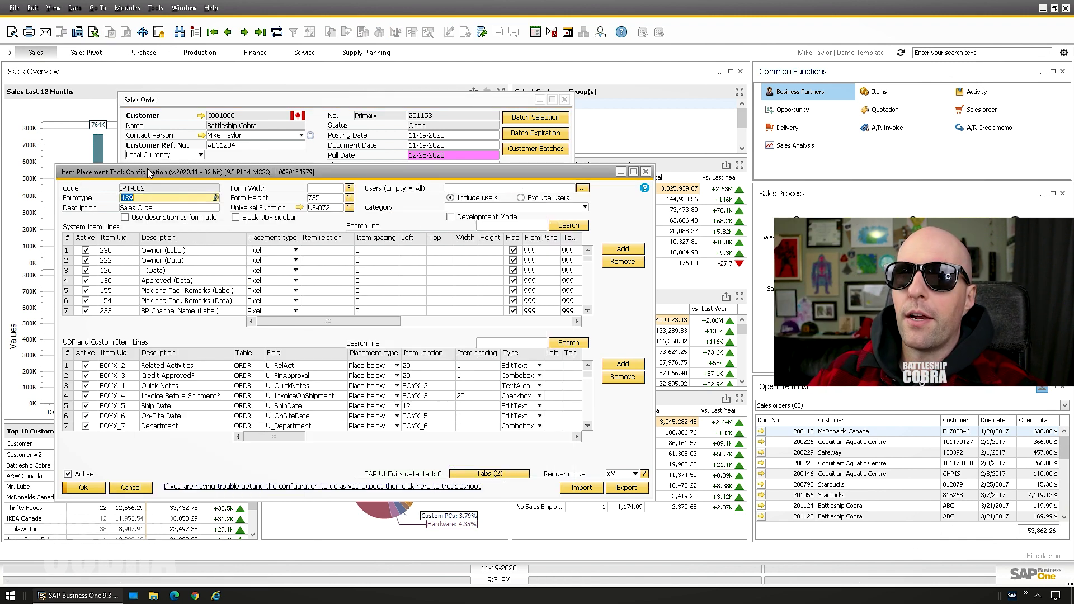
Set the BOYX_7 Department row's back colour to light cyan (16777088) and save.
left_click(124, 426)
left_click(68, 426)
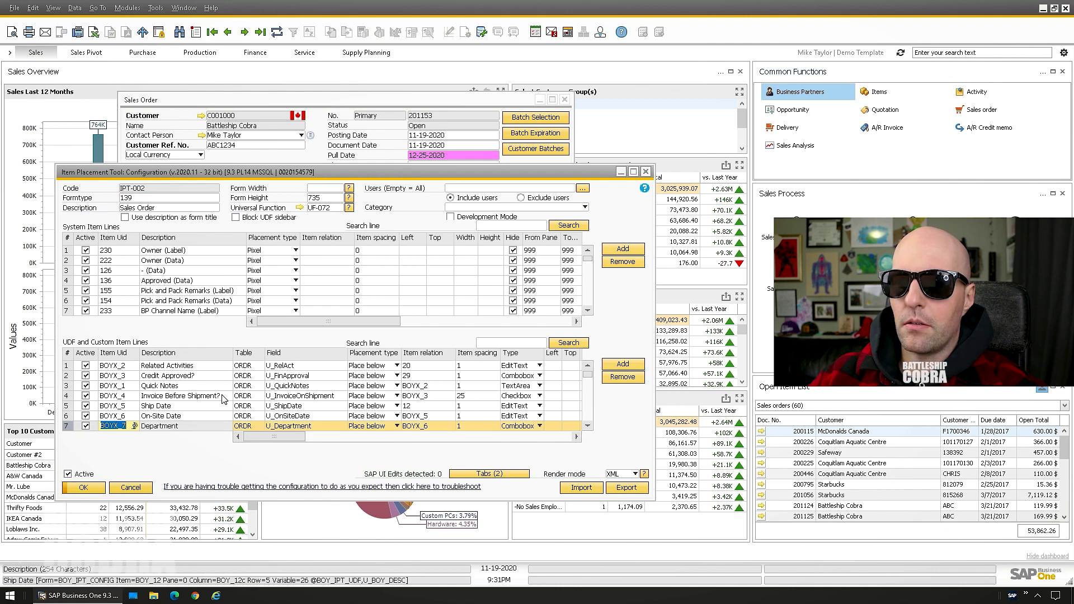
left_click_drag(286, 436, 504, 454)
left_click(384, 427)
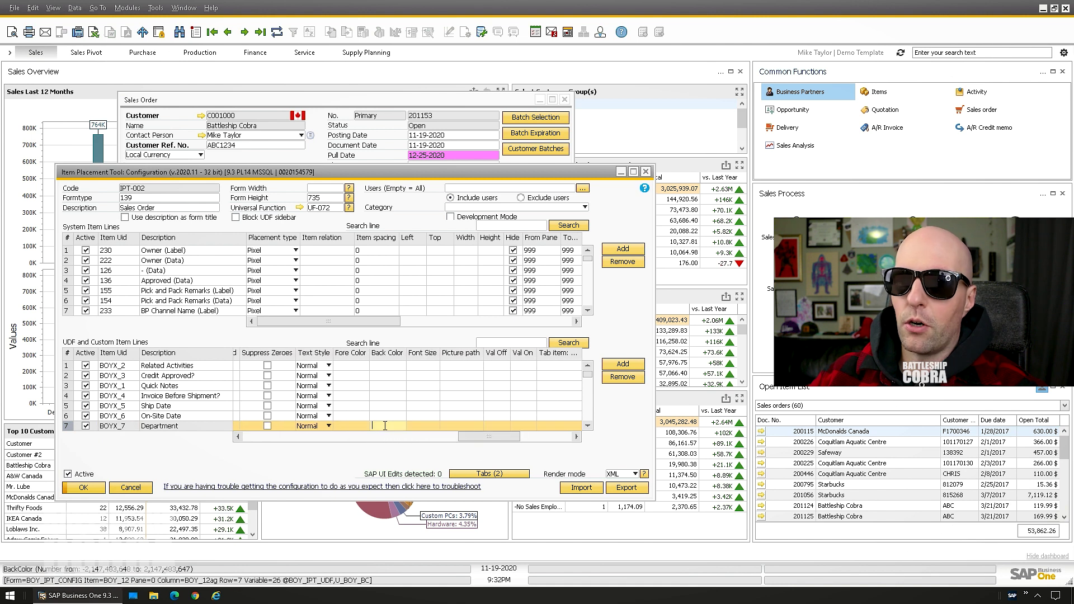
double_click(385, 426)
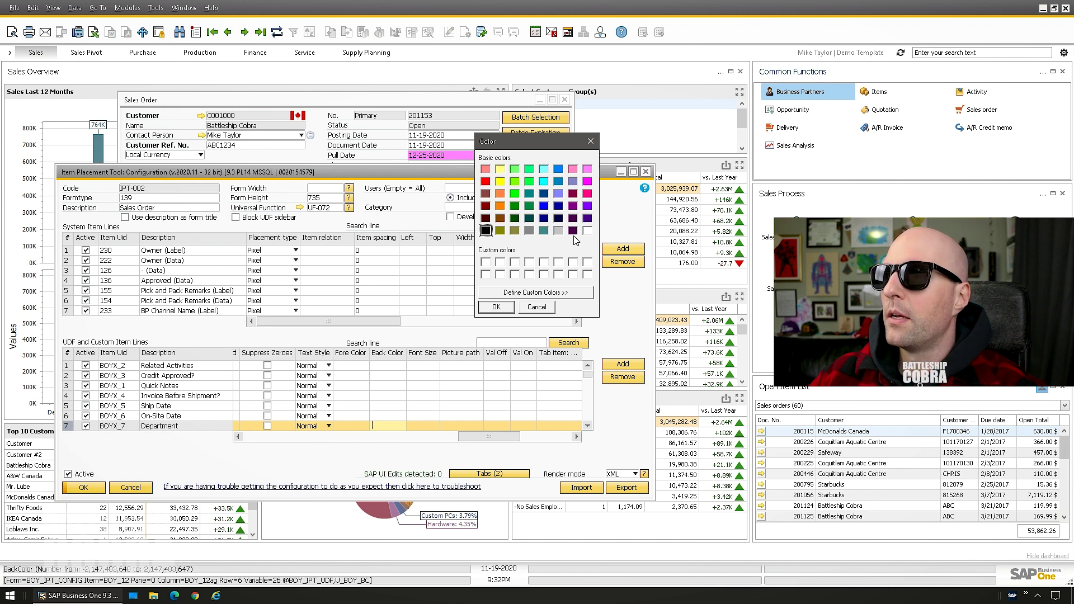
left_click(544, 170)
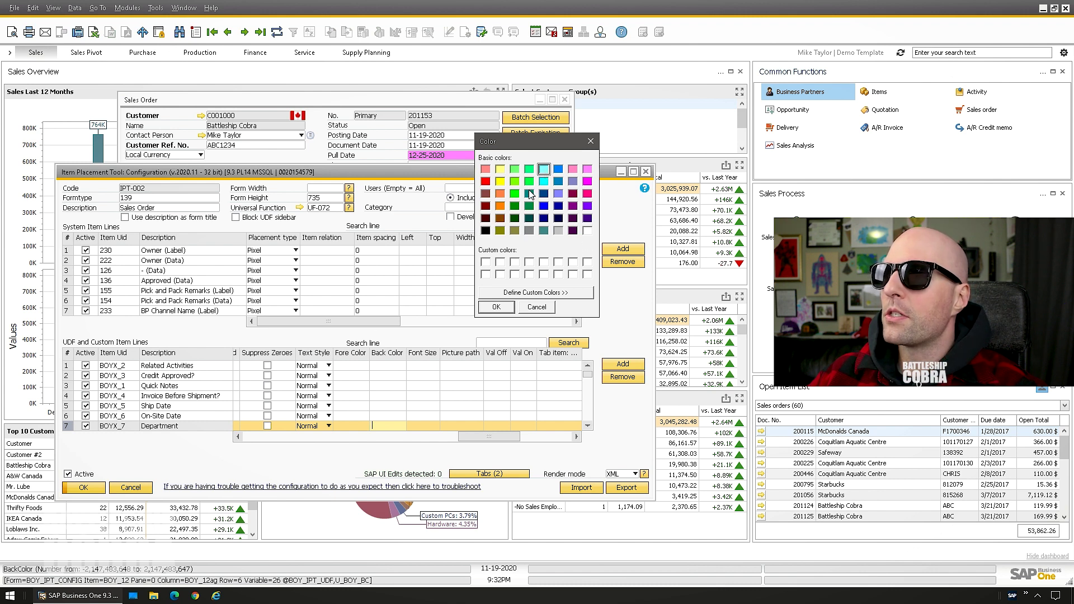
left_click(506, 310)
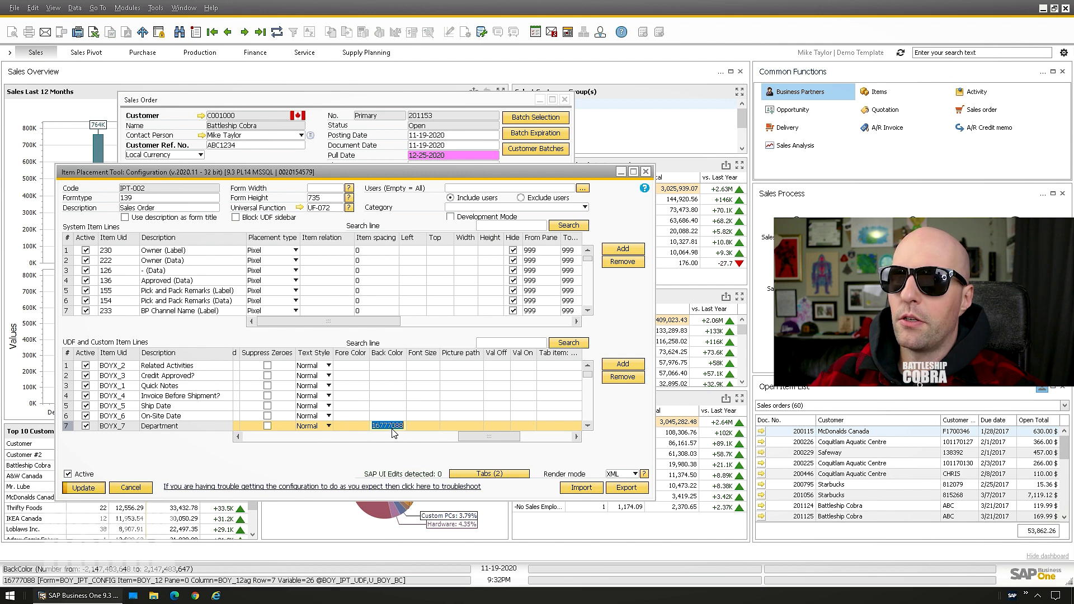
key("Return")
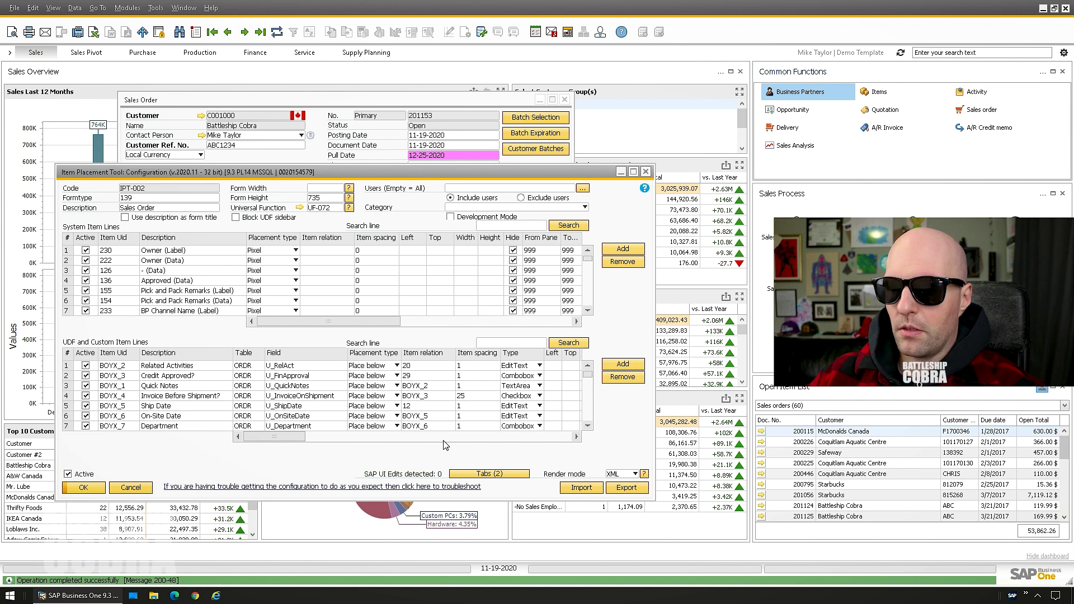
Reopen the Department colour dialog and close it without changes.
left_click_drag(286, 443, 490, 442)
left_click(433, 425)
double_click(432, 426)
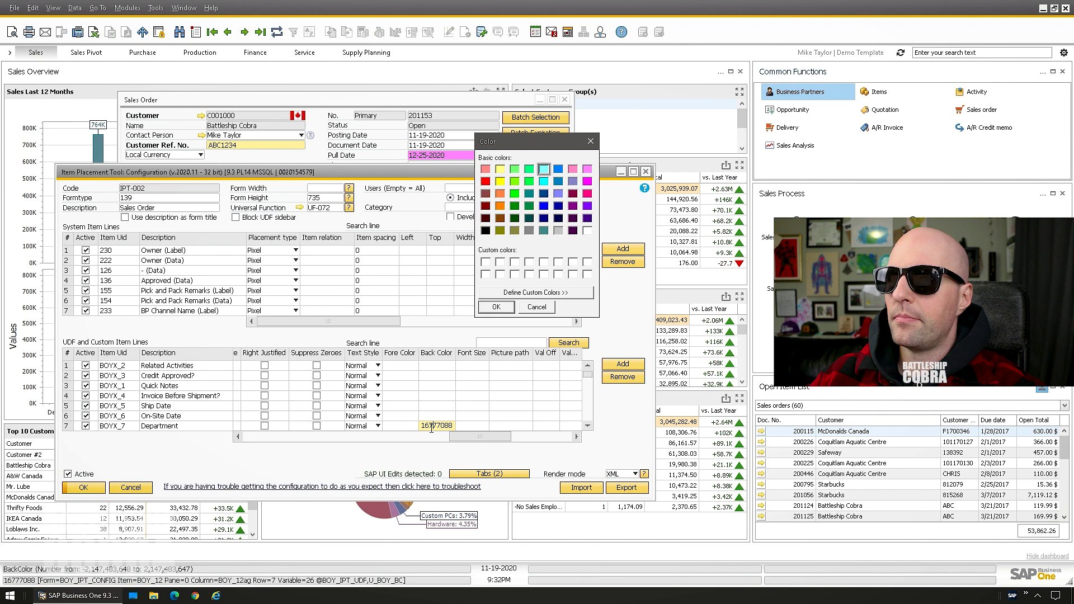
left_click(534, 295)
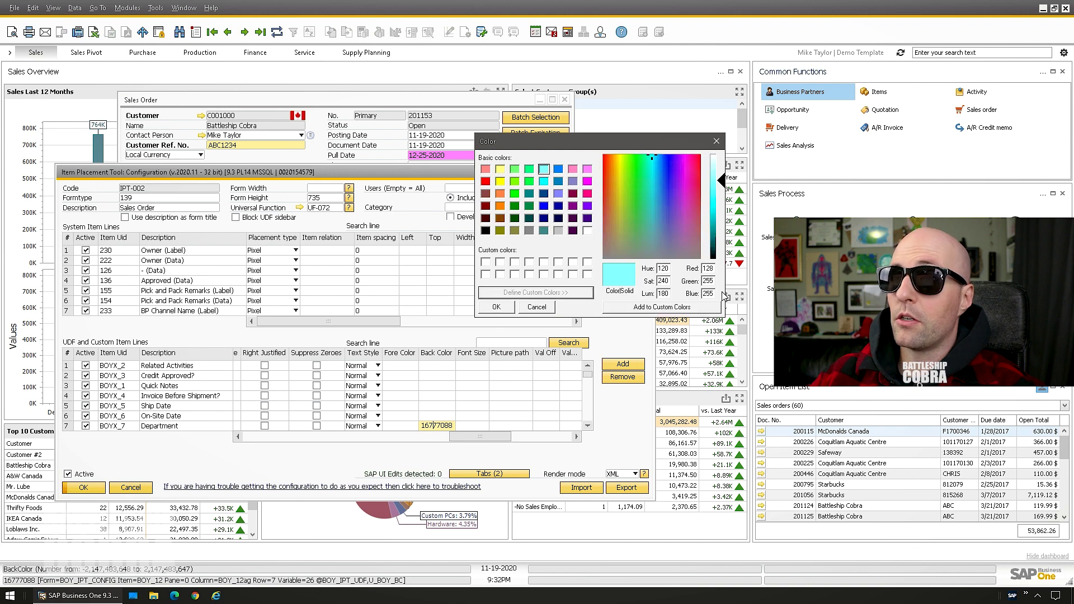
key("Return")
On the Sales Order, open the Department dropdown and close it leaving Department empty.
left_click(375, 102)
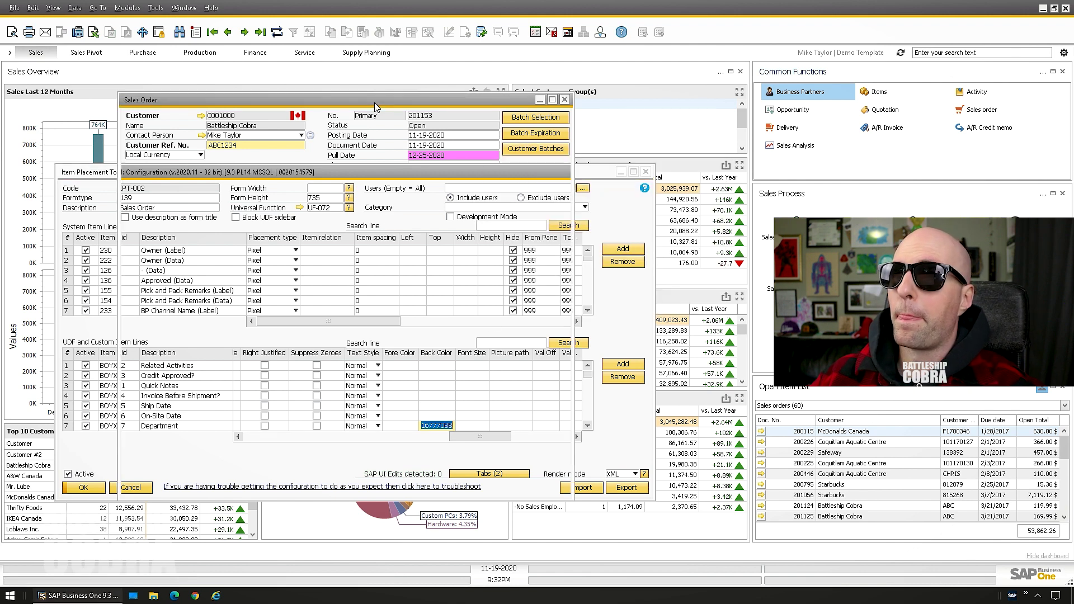
left_click(435, 186)
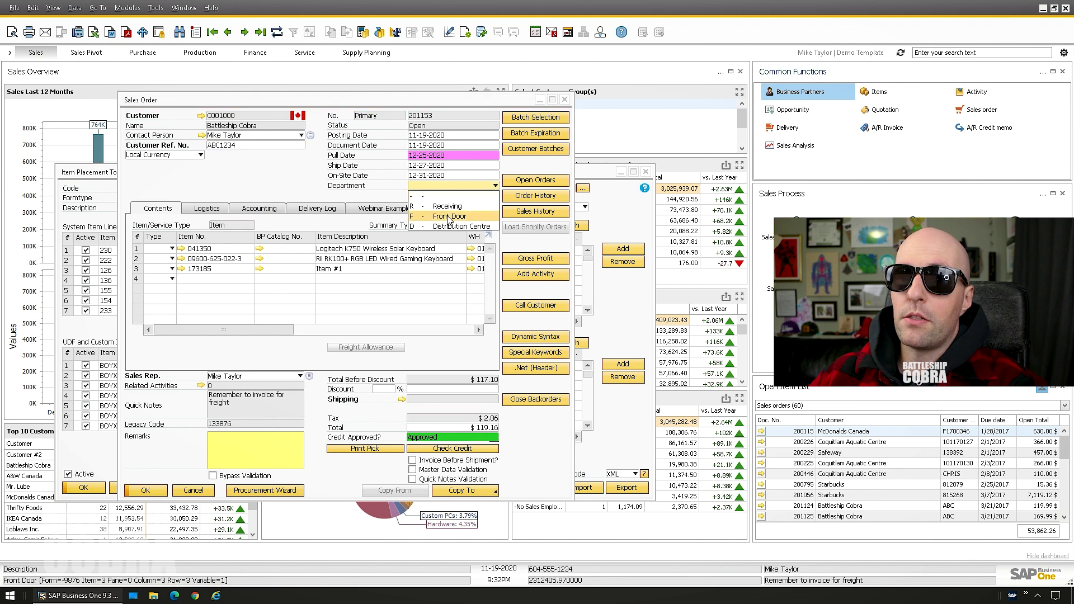
left_click(303, 189)
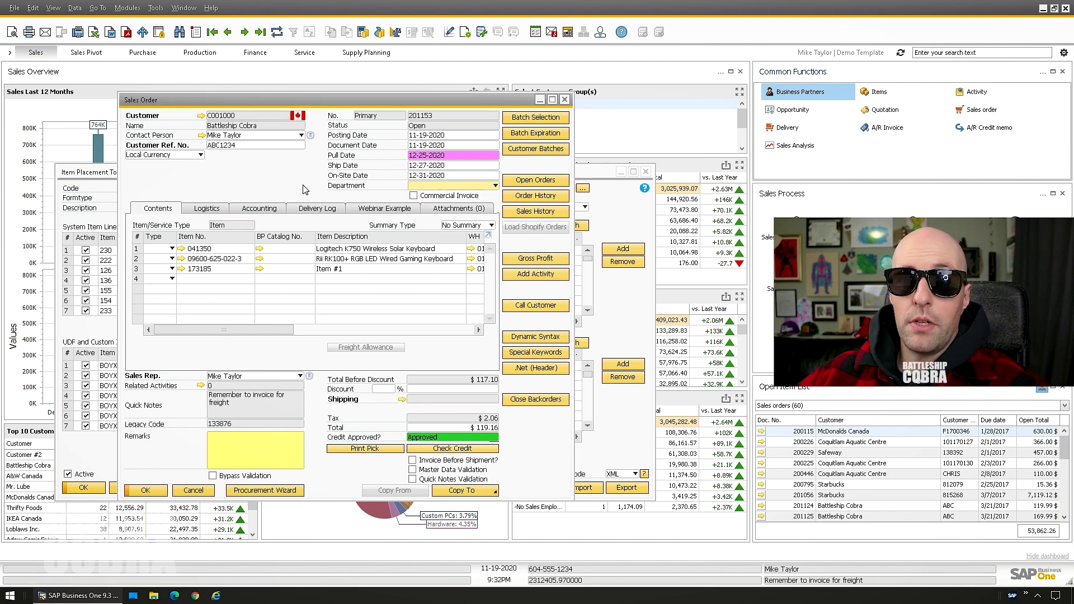